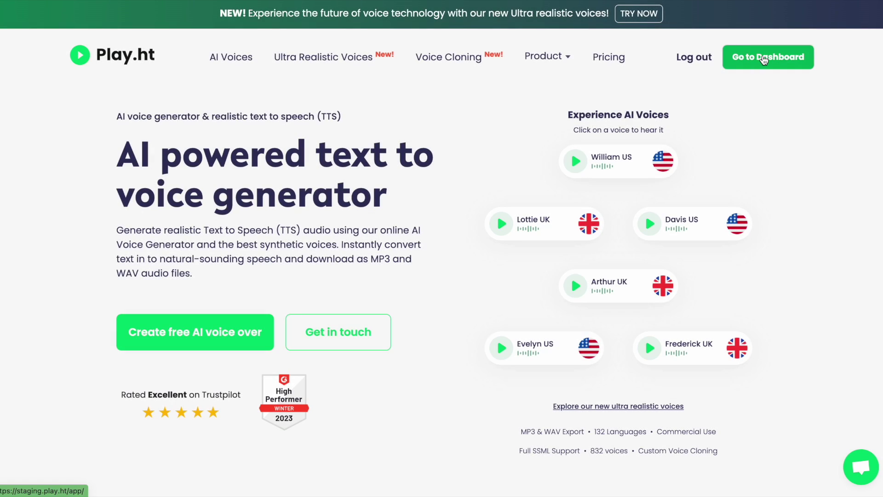
From the dashboard, create a new audio file in the Standard & Premium Voices editor
left_click(764, 60)
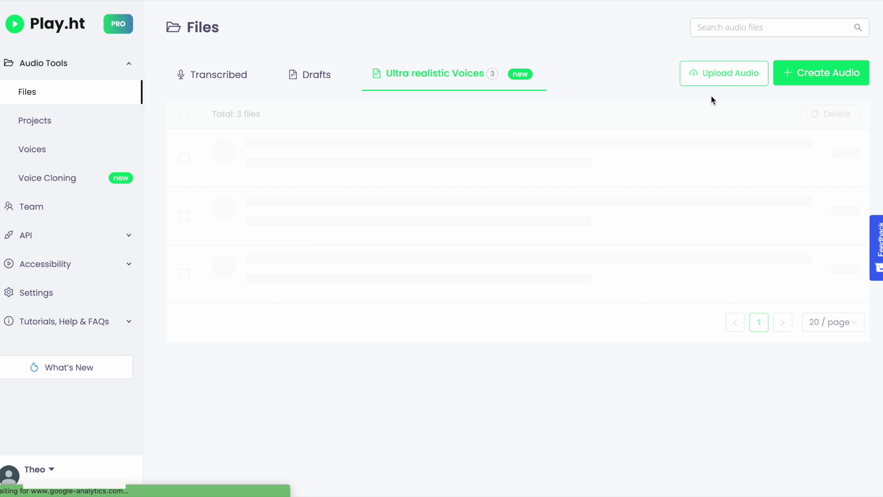
left_click(818, 74)
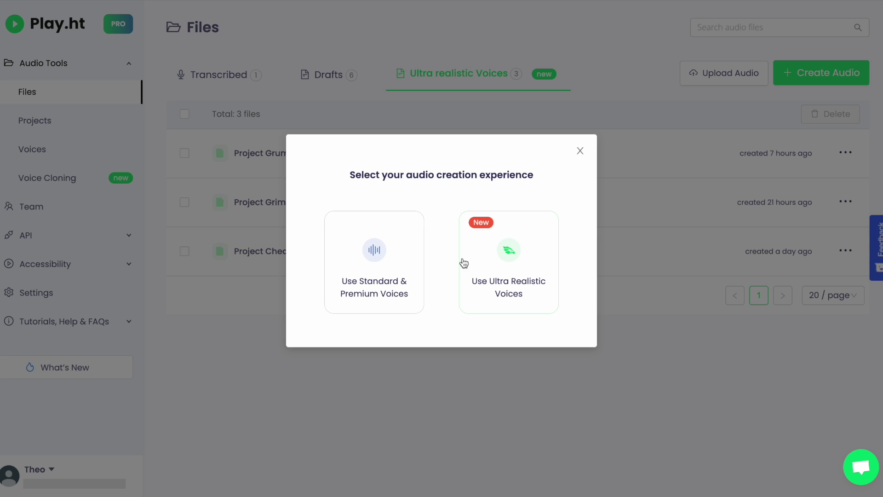
left_click(396, 262)
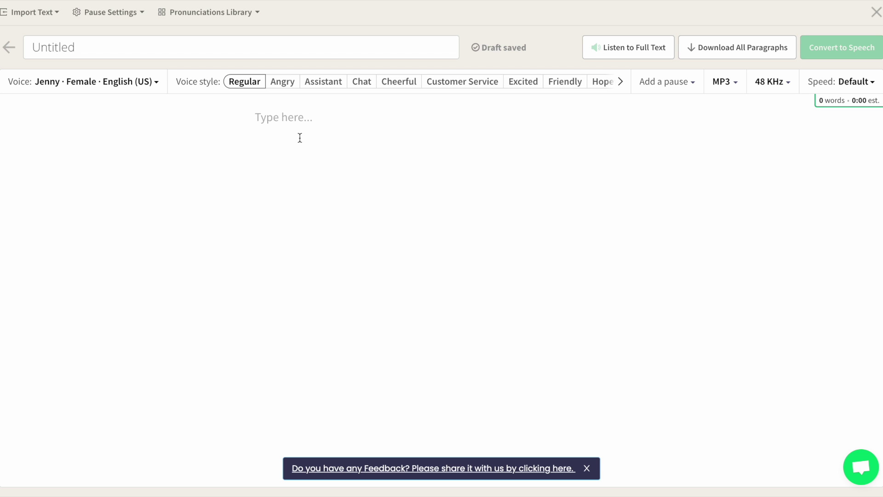
Paste the Theodoros three-wishes story, split it before 'The second', and bring up the voice list
type("The young man had promised to keep the three wishes of Theodoros: The first was to keep talking, as Theodoros explained, \"Speech is our greatest song and should continue to be written by all.\" The second was to pass the toy horse on as a gift, because \"Tradition instils order in a world of beautiful chaos.\" The third and final wish was to question everything, including the three wishes themselves, as \"The pursuit of Truth should be unbound from everything.\"")
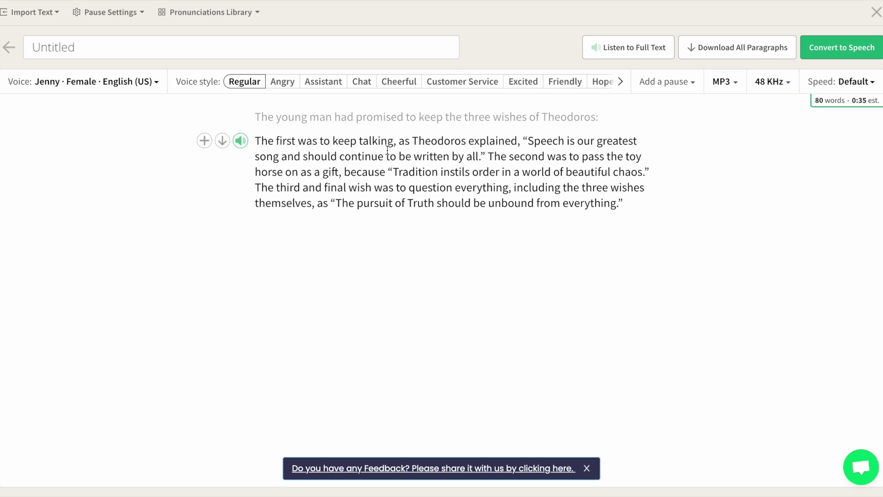
left_click(490, 157)
key("Return")
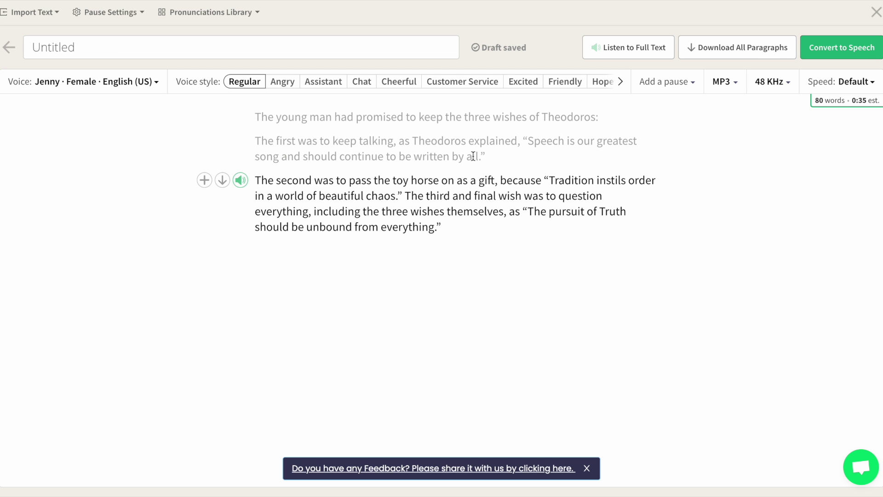
left_click(375, 148)
left_click(356, 118)
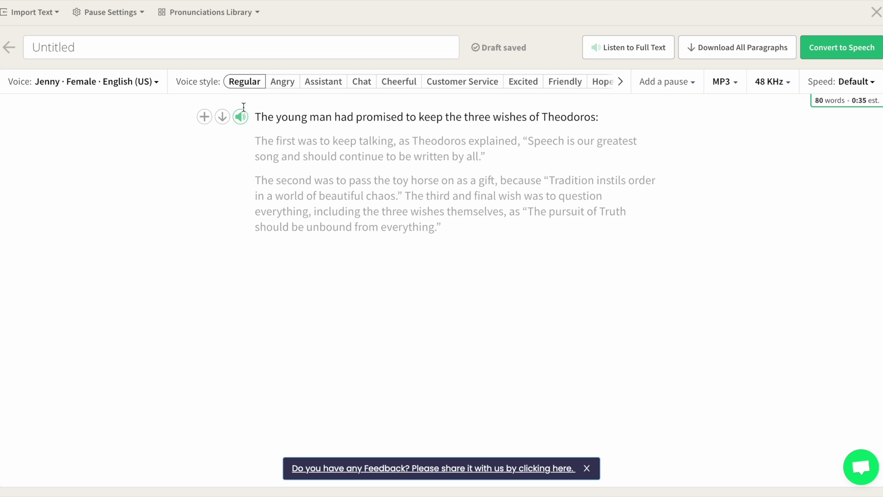
left_click(35, 83)
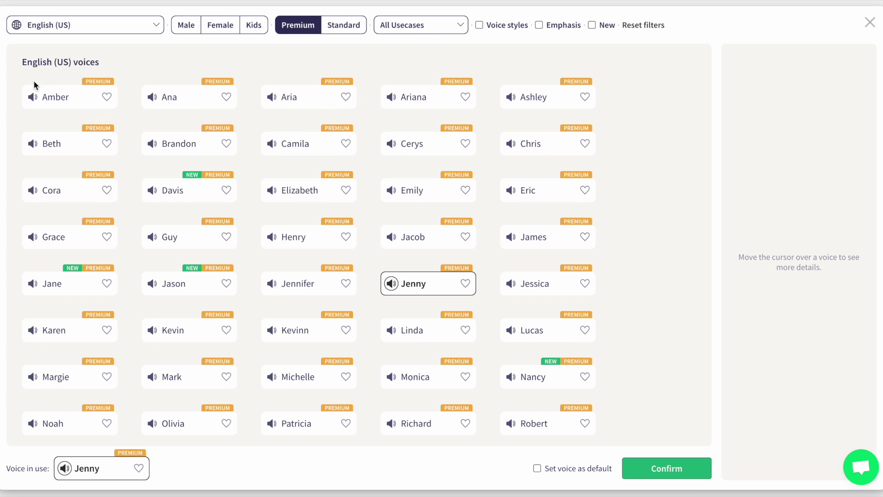
Mark Cora as a favourite voice and keep English (US) as the language
left_click(106, 190)
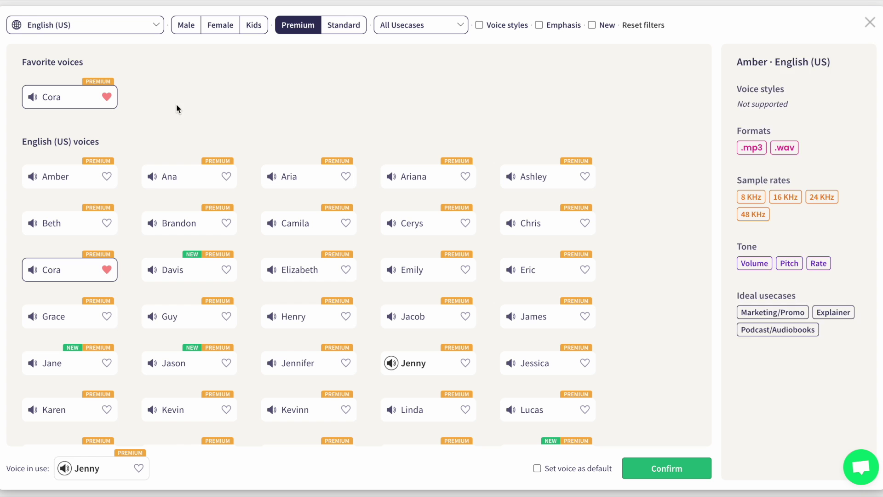
left_click(132, 26)
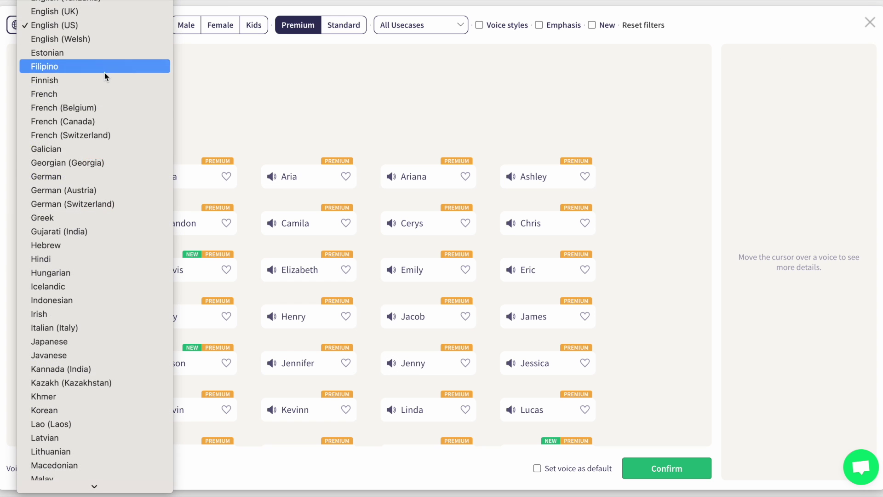
left_click(188, 36)
Try the Male, Female and Kids voice filters, ending in the Sleep Commercial Script draft
left_click(188, 26)
left_click(216, 29)
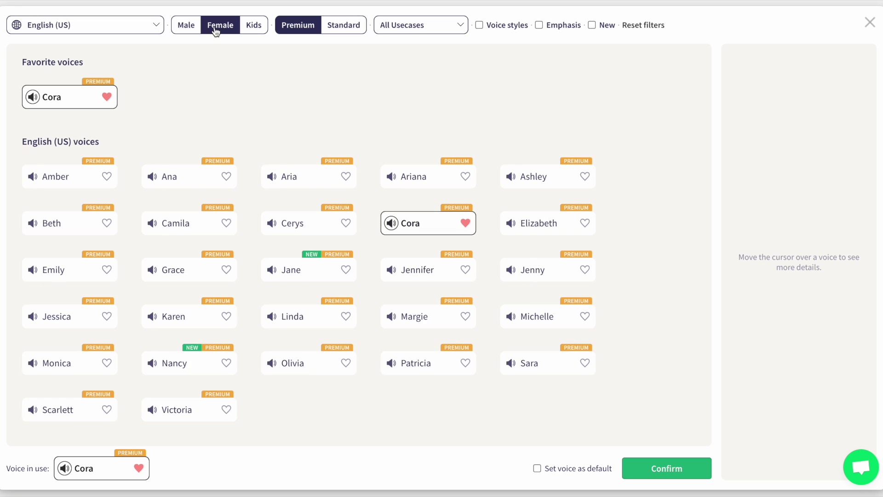
left_click(253, 25)
mouse_move(175, 178)
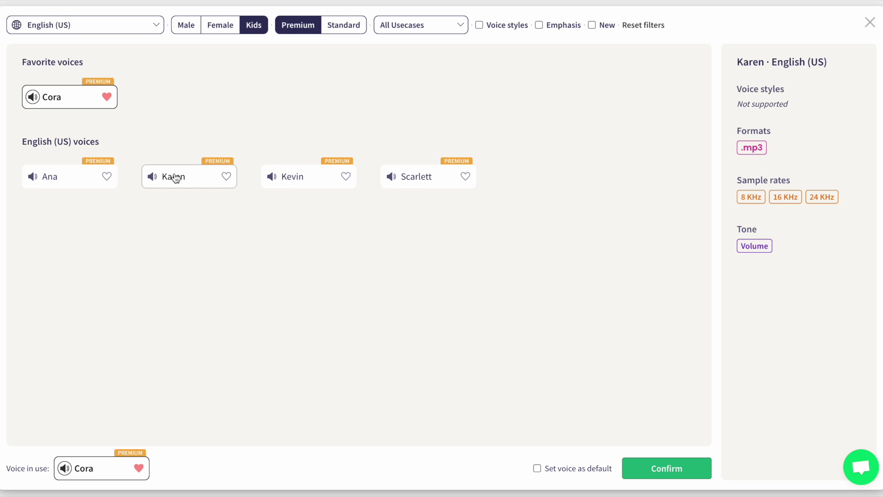
mouse_move(74, 180)
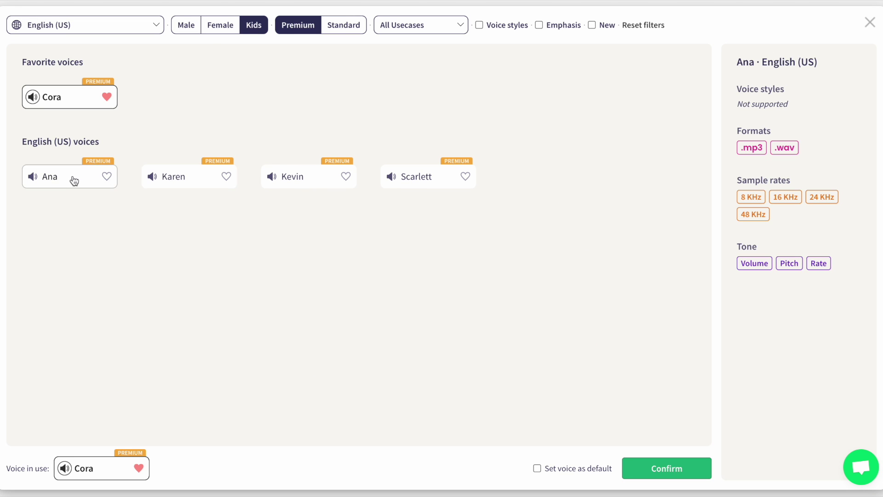
mouse_move(73, 96)
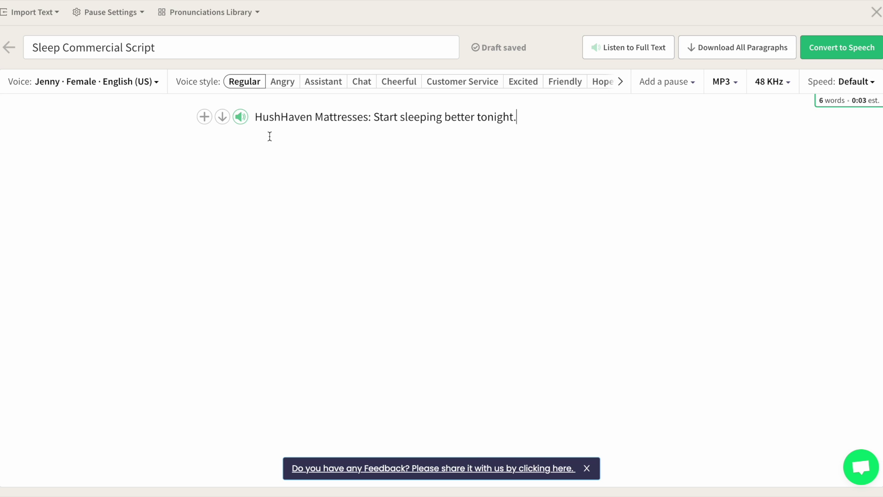
Preview the mattress slogan and switch its voice style to Whispering
left_click(240, 117)
left_click(621, 82)
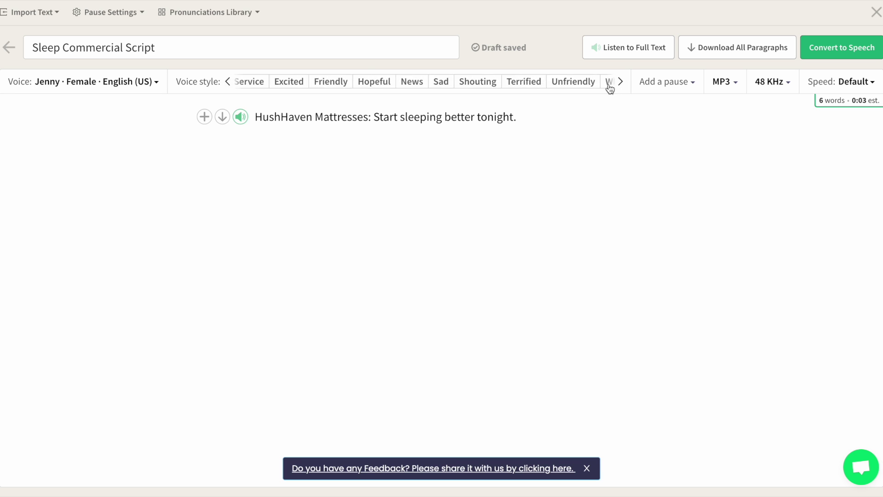
left_click(593, 83)
left_click(240, 117)
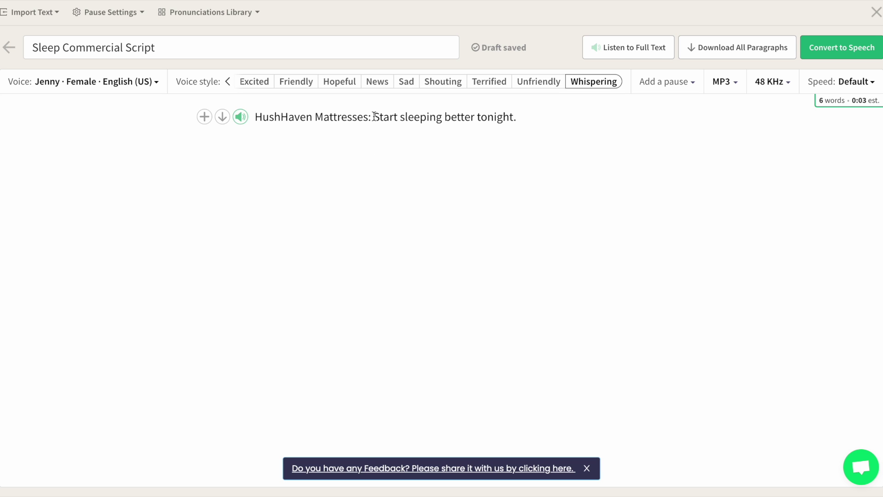
Insert a 0.5s pause before 'Start' and keep the 48 KHz sample rate
left_click_drag(376, 116, 371, 116)
left_click(663, 83)
left_click(658, 112)
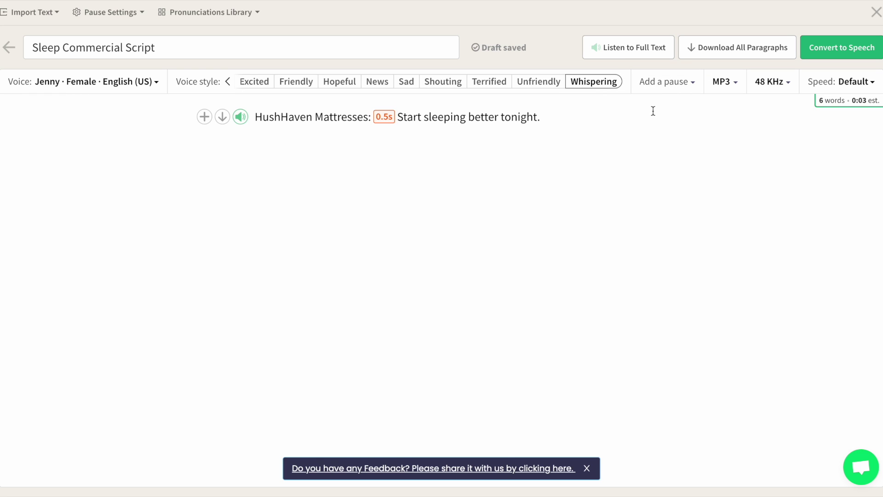
left_click(769, 92)
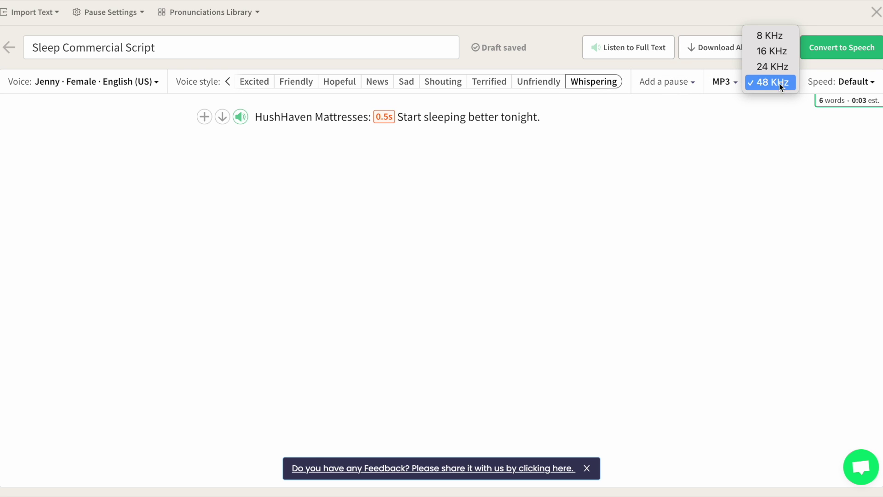
left_click(826, 82)
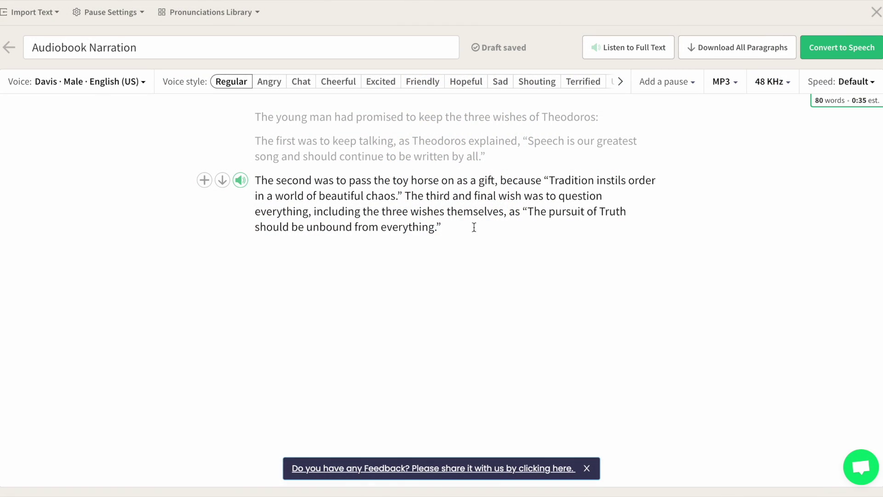
Pronounce Theodoros as Theothoros, preview it, and save it to the pronunciations library
left_click(561, 116)
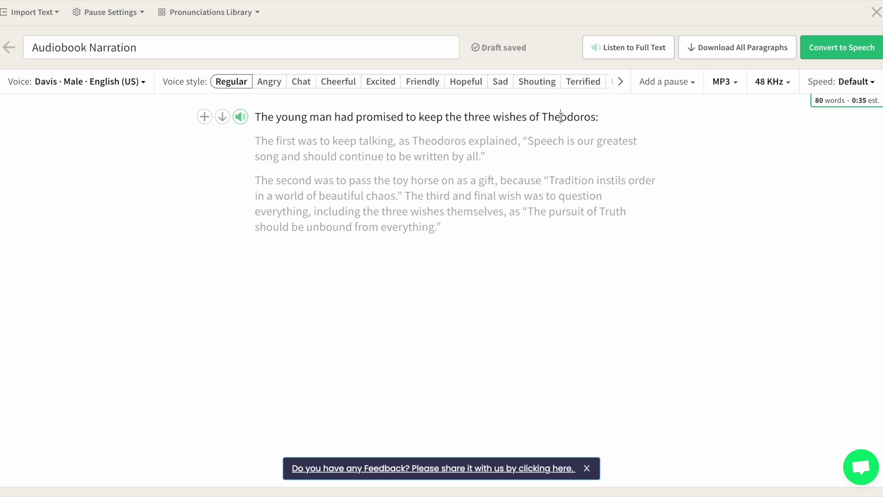
double_click(568, 116)
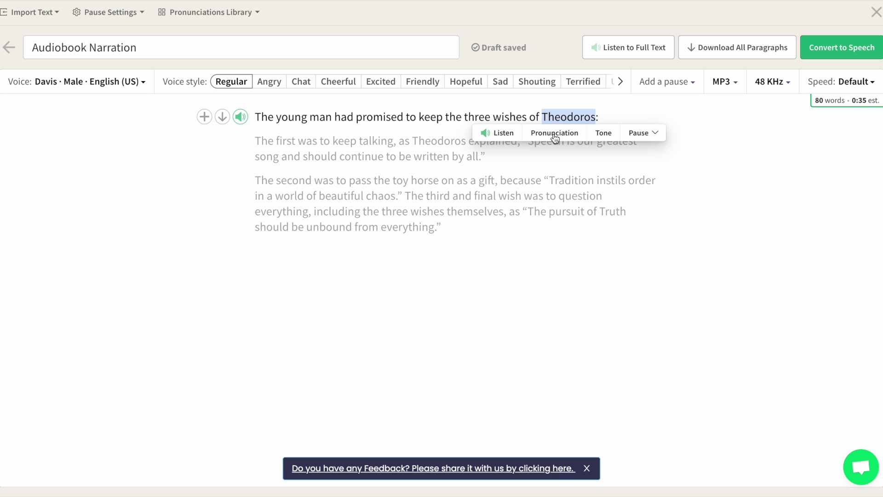
left_click(536, 136)
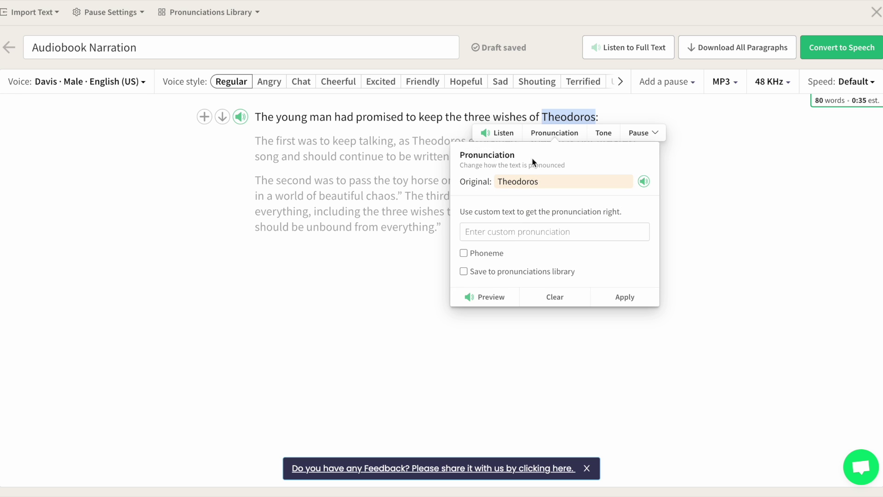
left_click(518, 229)
type("Theothoros")
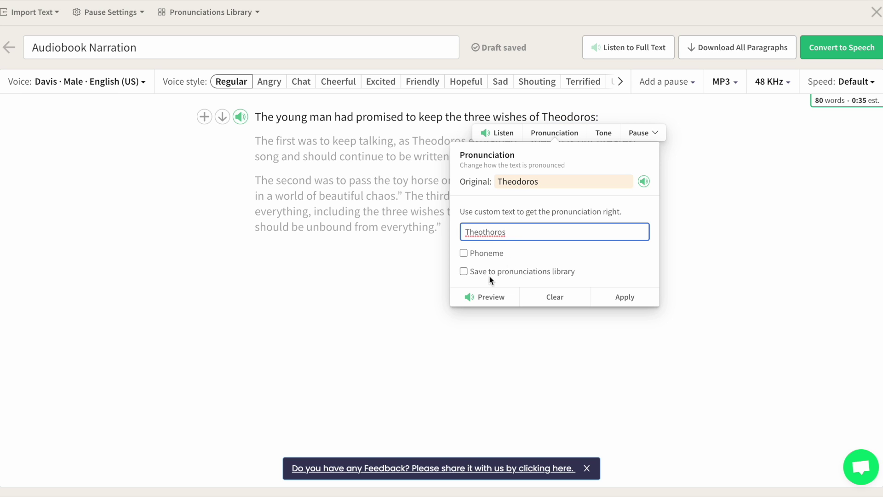
left_click(472, 299)
left_click(464, 272)
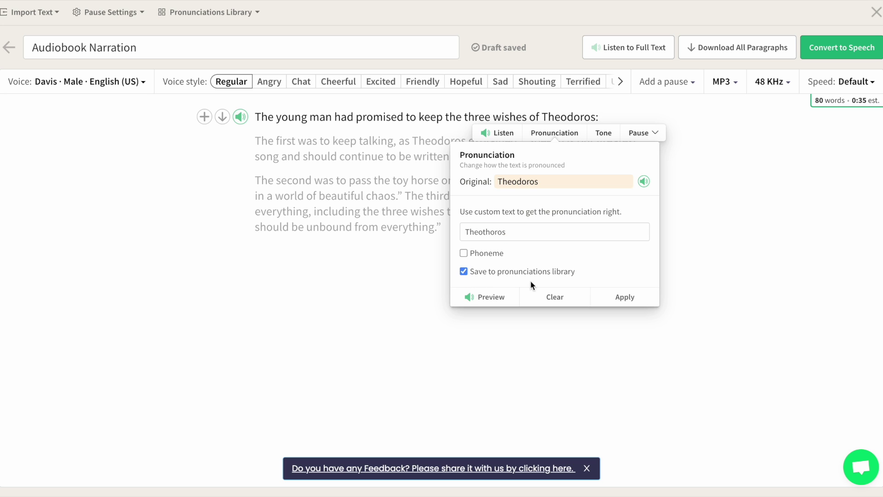
left_click(630, 298)
left_click(479, 157)
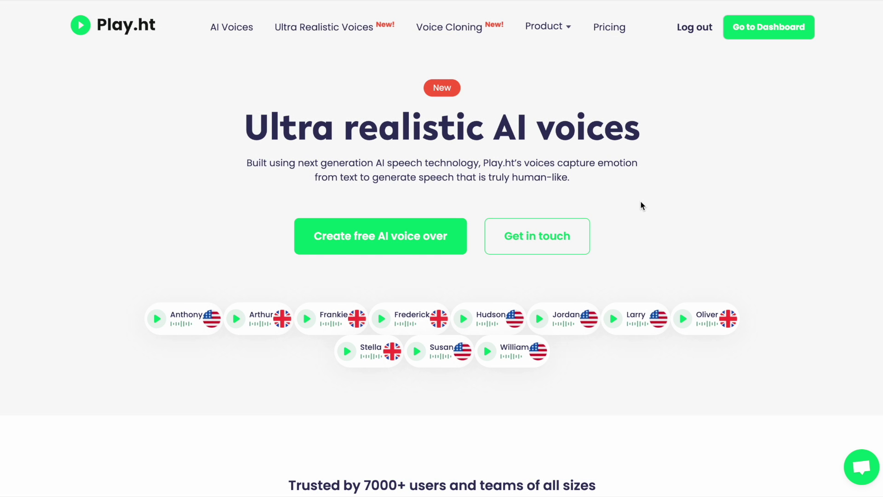
Create a new audio file in the Ultra Realistic Voices editor
left_click(767, 38)
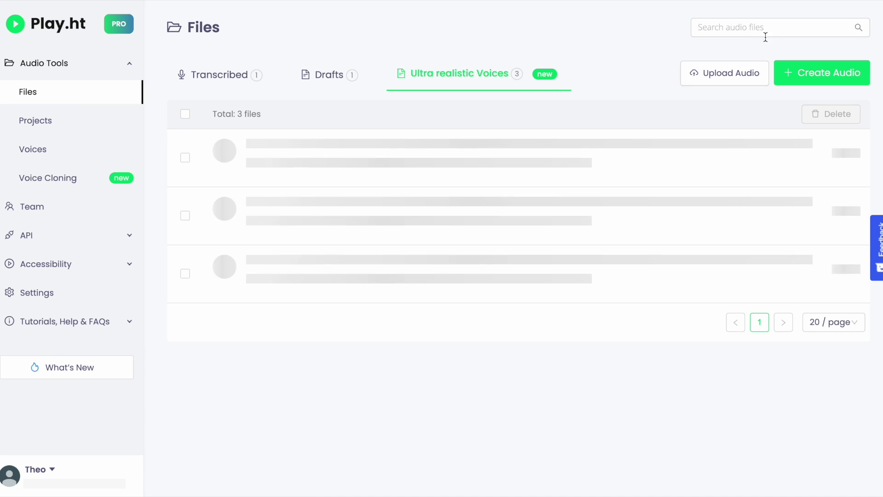
left_click(801, 79)
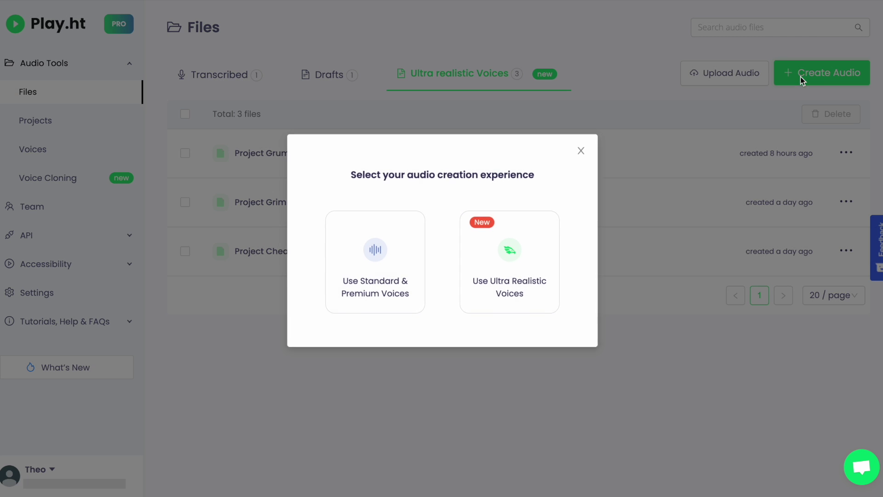
left_click(529, 250)
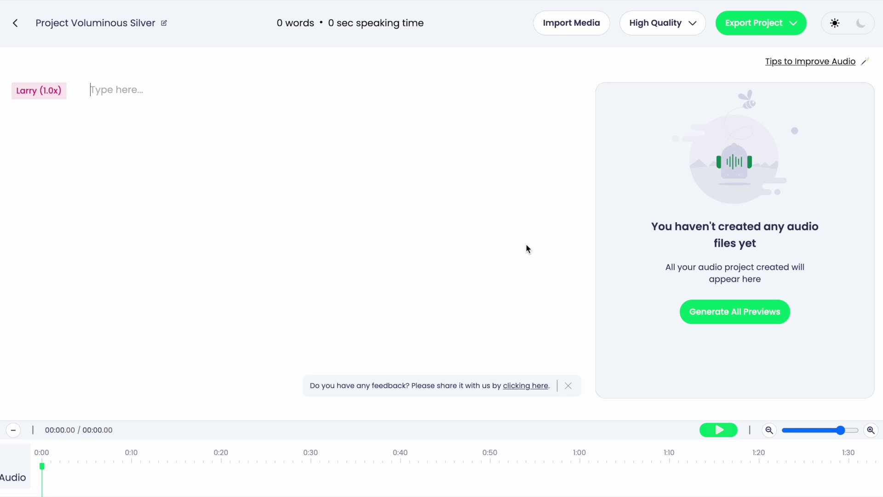
Paste the hospitality consulting text and split it into three paragraphs before 'Some' and 'Most staff'
key("ctrl+v")
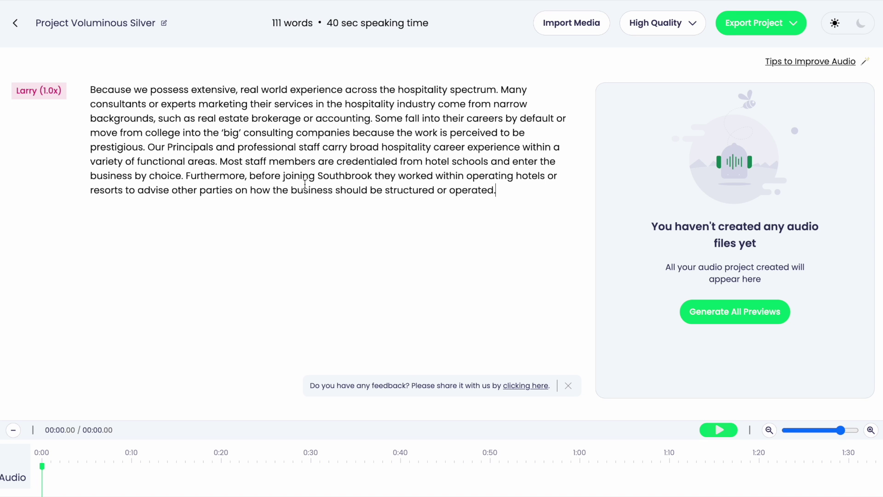
key("Return")
left_click(400, 185)
key("Return")
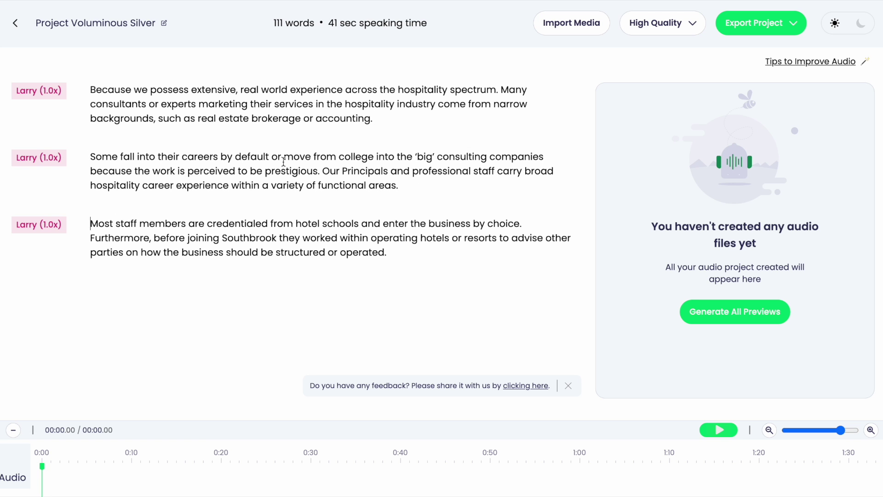
left_click(51, 90)
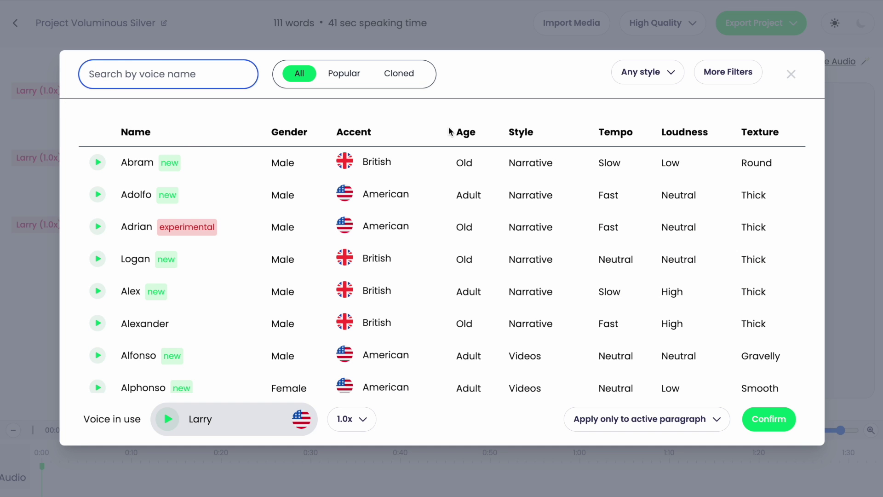
Filter the voice list to the Videos style and Adult age
left_click(656, 76)
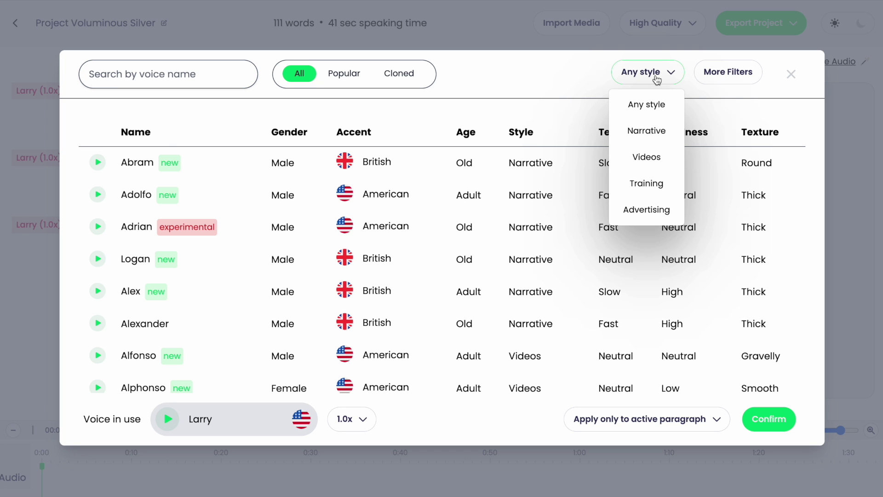
left_click(658, 158)
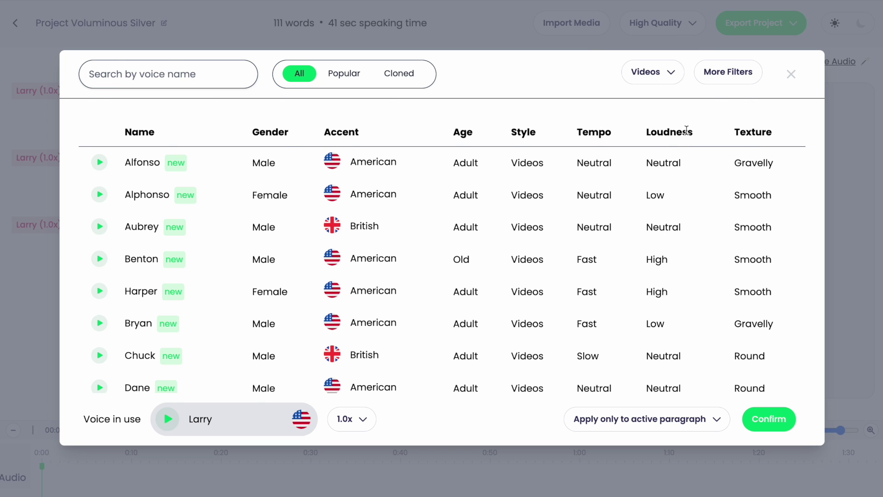
left_click(726, 73)
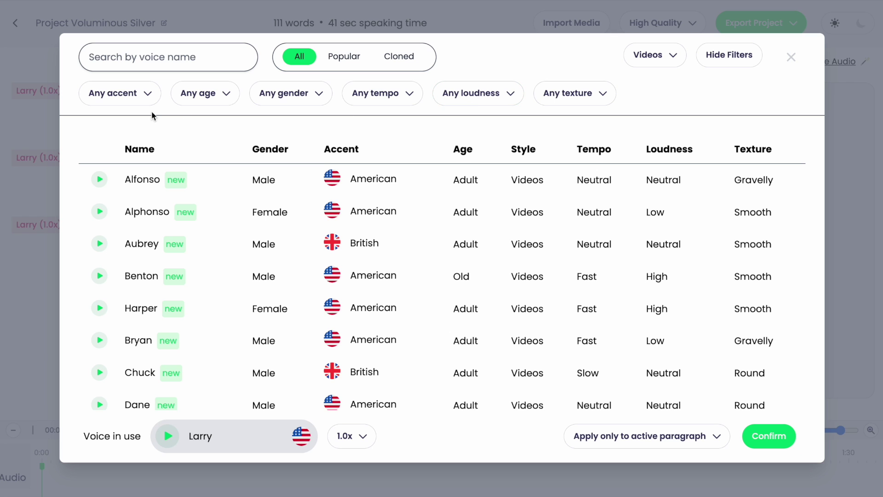
left_click(225, 94)
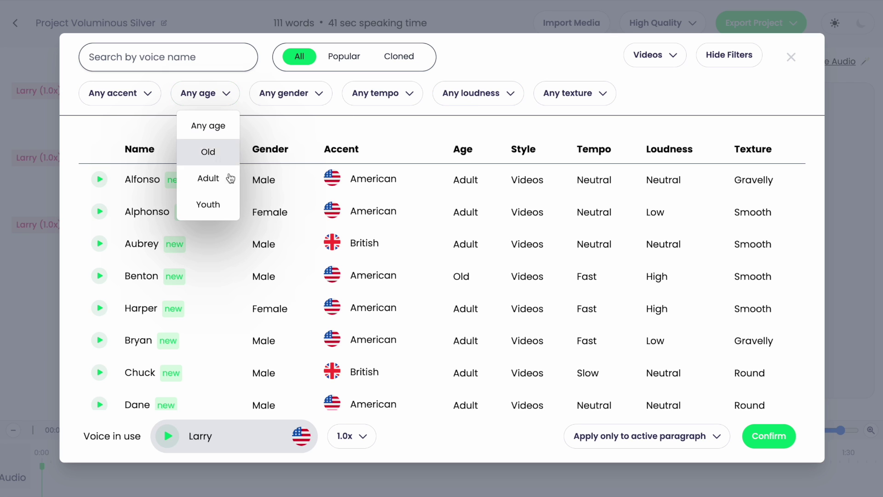
left_click(210, 179)
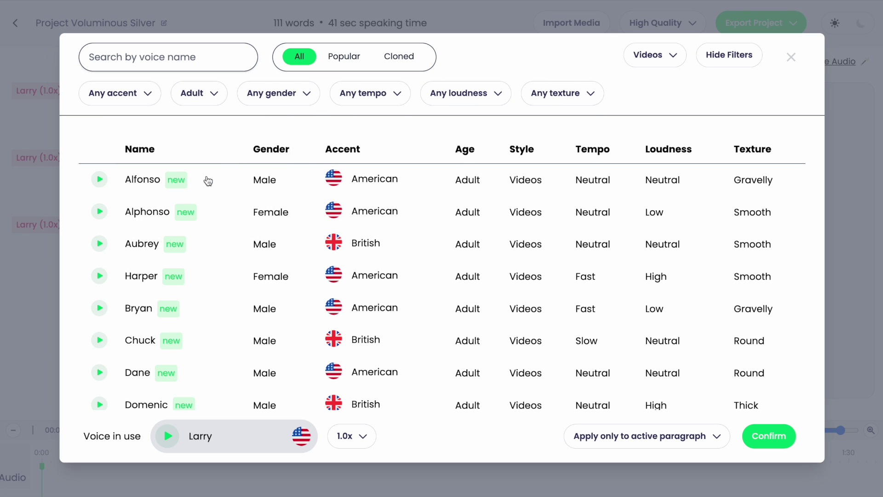
Choose Bryan and apply him to all three paragraphs
scroll(233, 255, "down", 2)
scroll(234, 256, "down", 1)
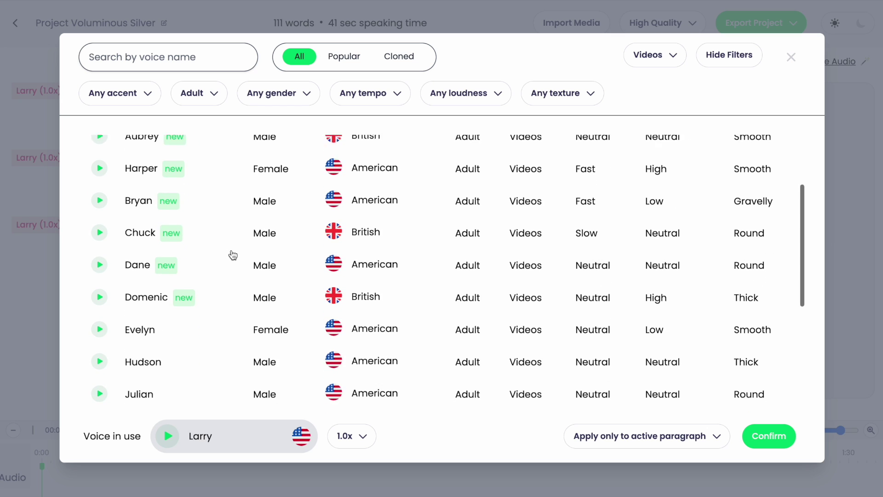
left_click(131, 194)
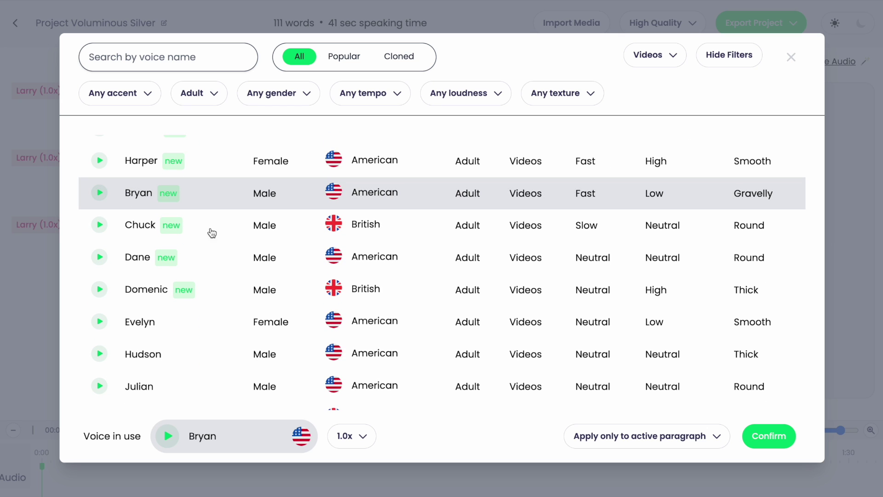
left_click(710, 436)
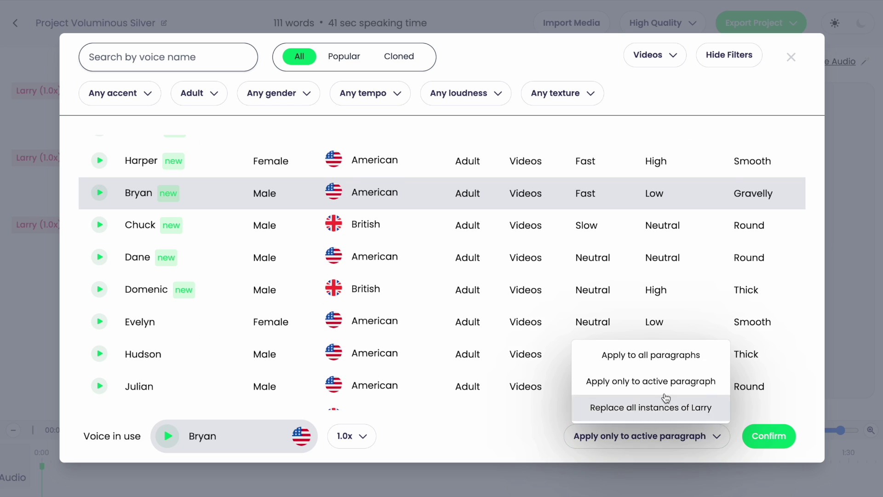
left_click(630, 358)
left_click(761, 440)
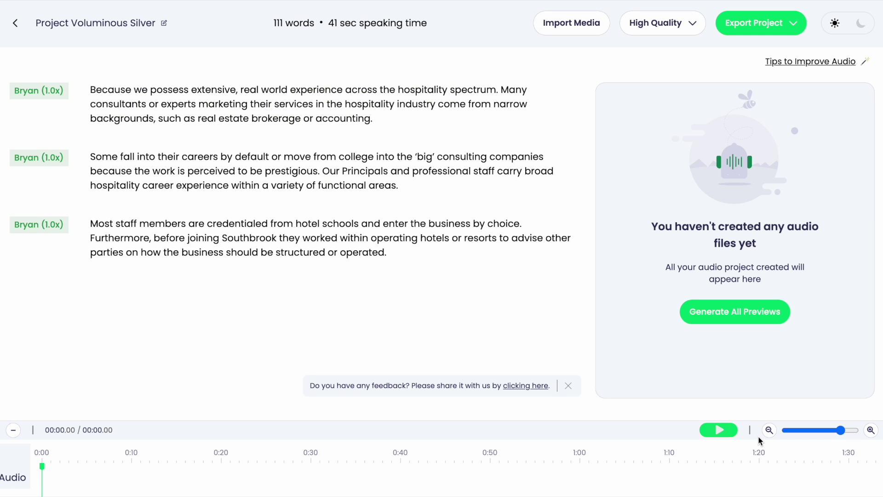
Generate Bryan previews for all paragraphs, listen to the first two, and view the audio tips
left_click(707, 310)
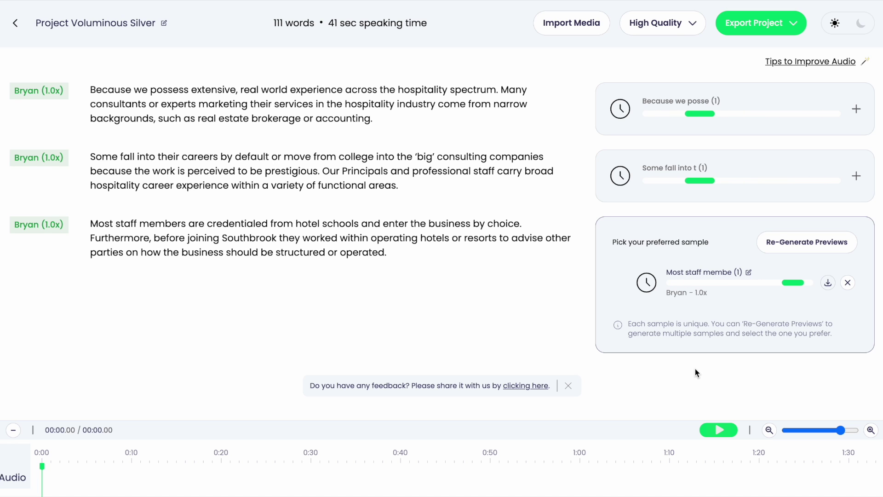
left_click(622, 109)
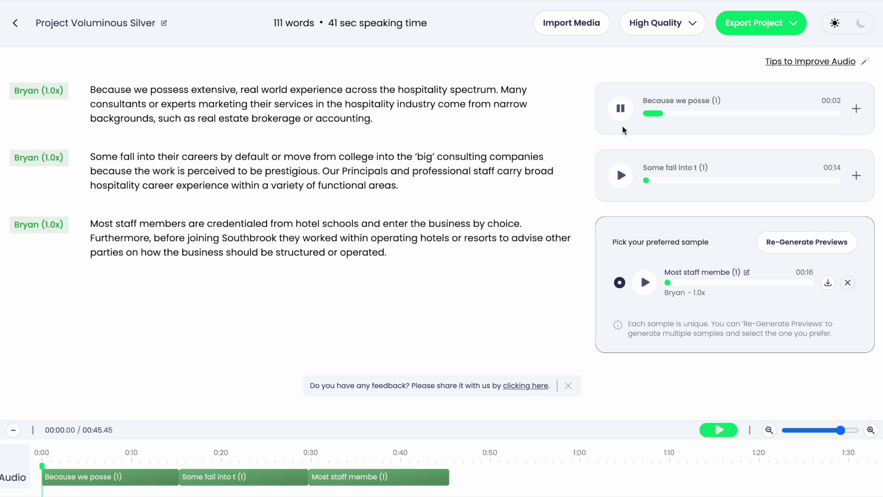
left_click(621, 110)
left_click(621, 176)
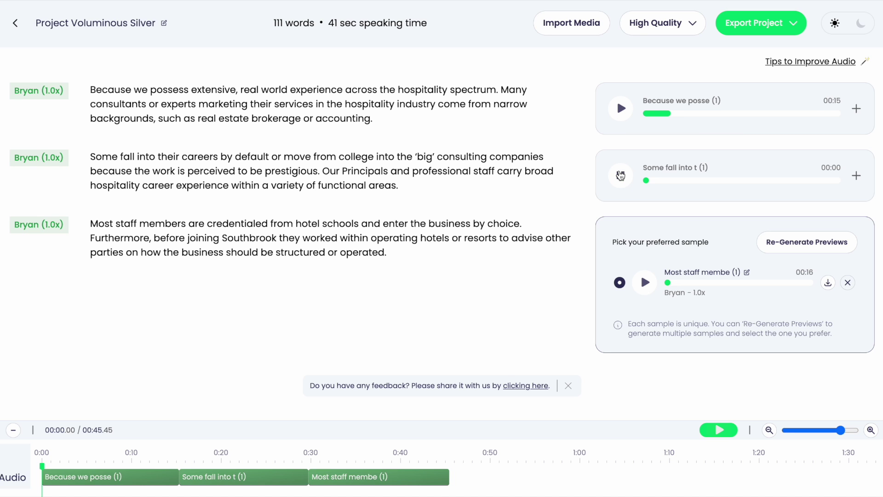
left_click(620, 176)
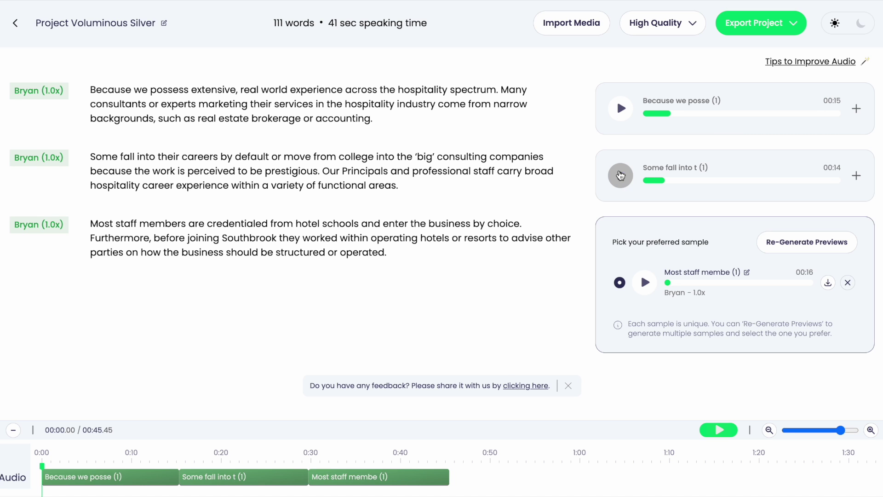
left_click(814, 65)
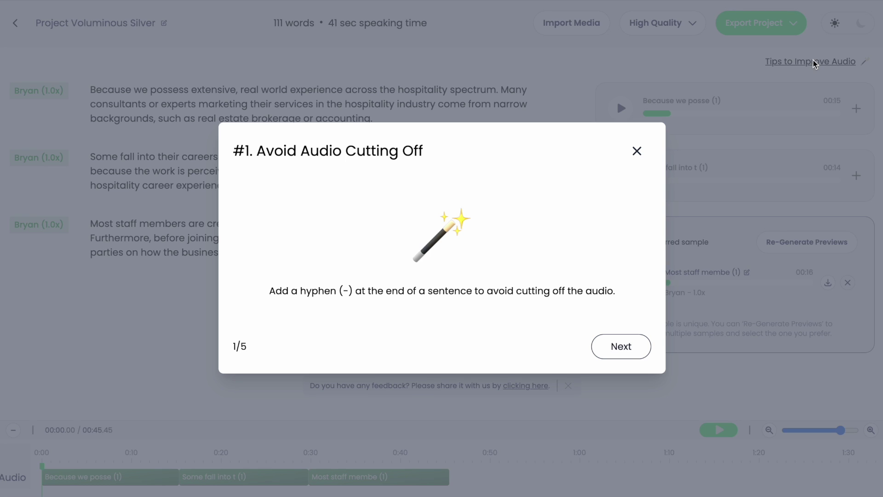
Page through the pause and acronym tips, close them, and export as a single audio file
left_click(614, 350)
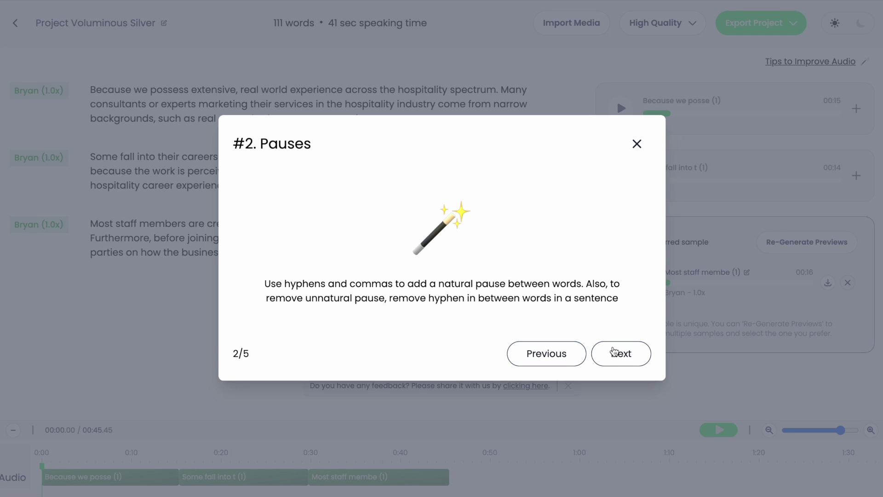
left_click(614, 351)
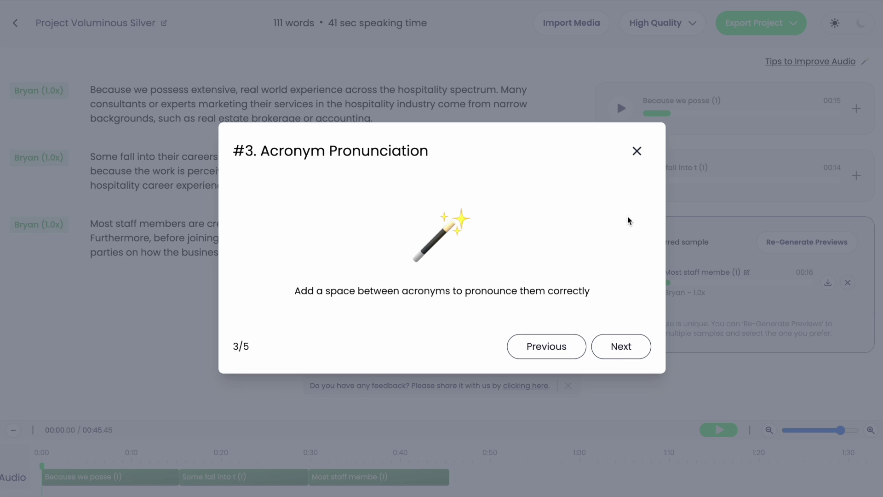
left_click(639, 152)
left_click(769, 29)
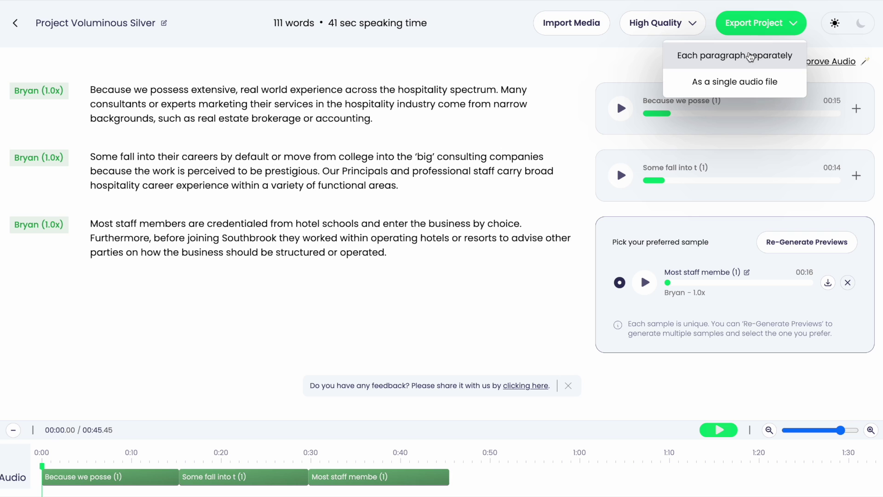
left_click(744, 82)
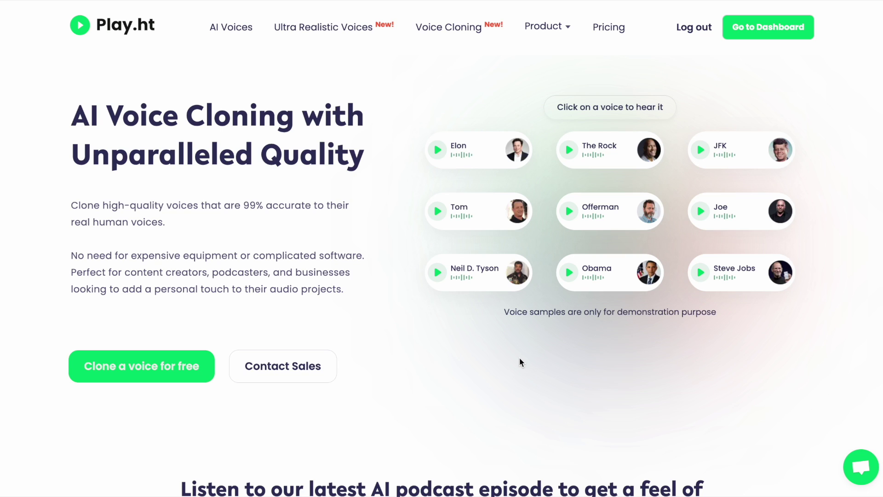
scroll(519, 359, "down", 12)
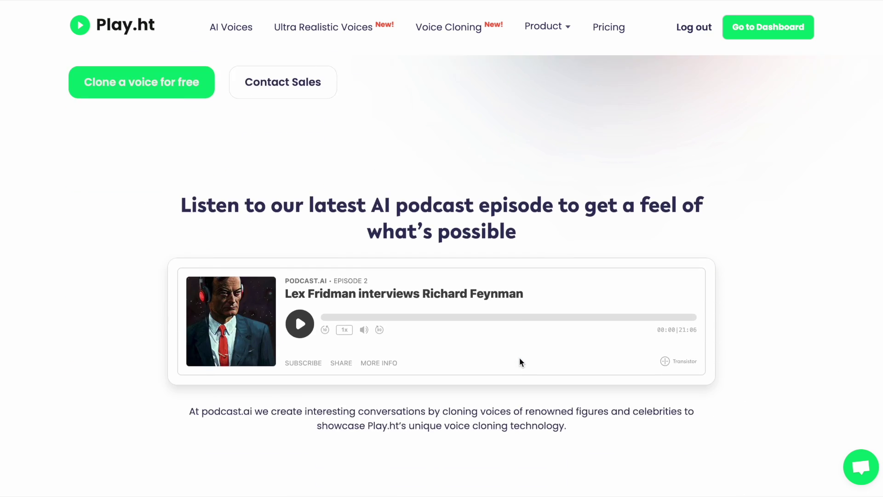
Go to Audio Widgets from the Product menu and scroll down through the page
scroll(520, 361, "down", 15)
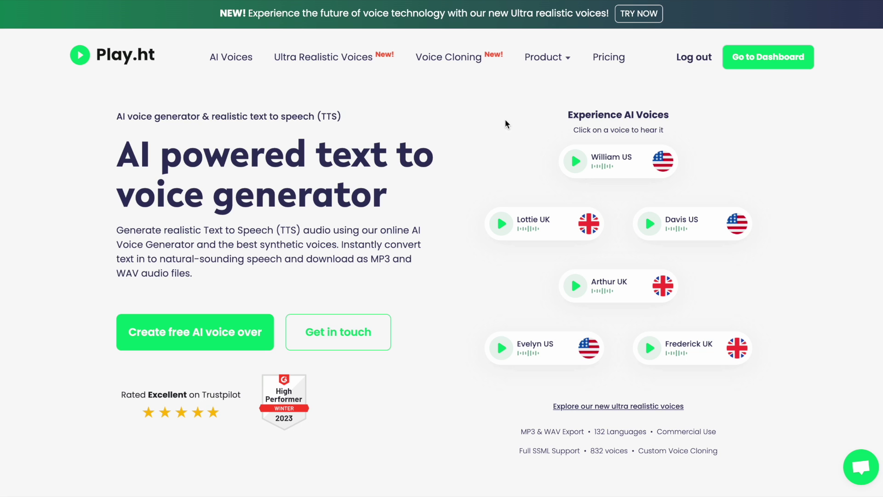
mouse_move(559, 63)
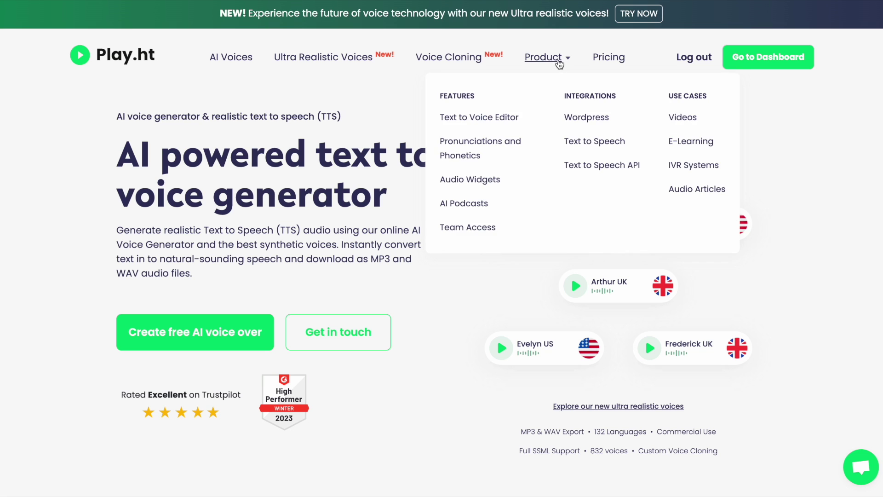
left_click(494, 180)
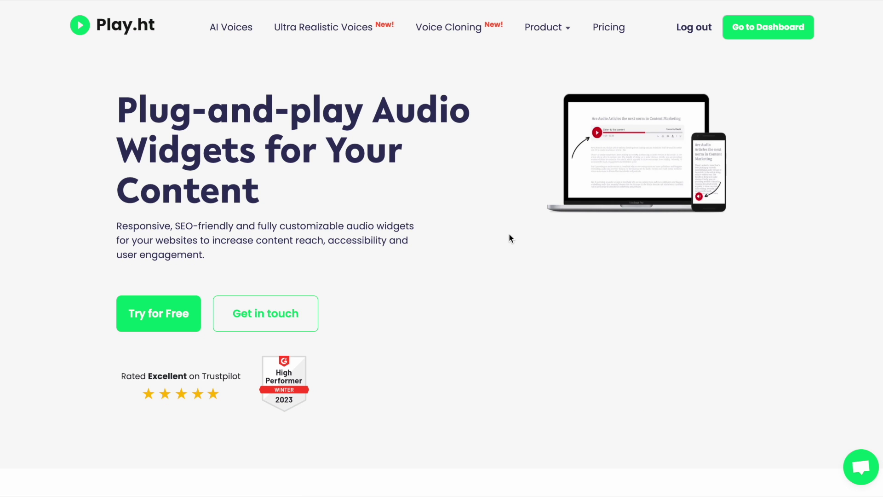
scroll(510, 239, "down", 15)
scroll(510, 251, "down", 11)
scroll(510, 251, "down", 6)
scroll(509, 251, "down", 2)
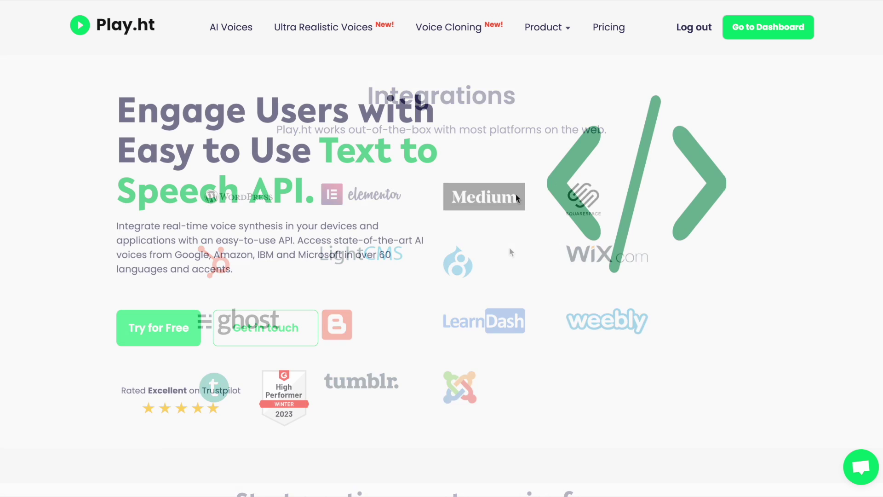
scroll(617, 162, "down", 15)
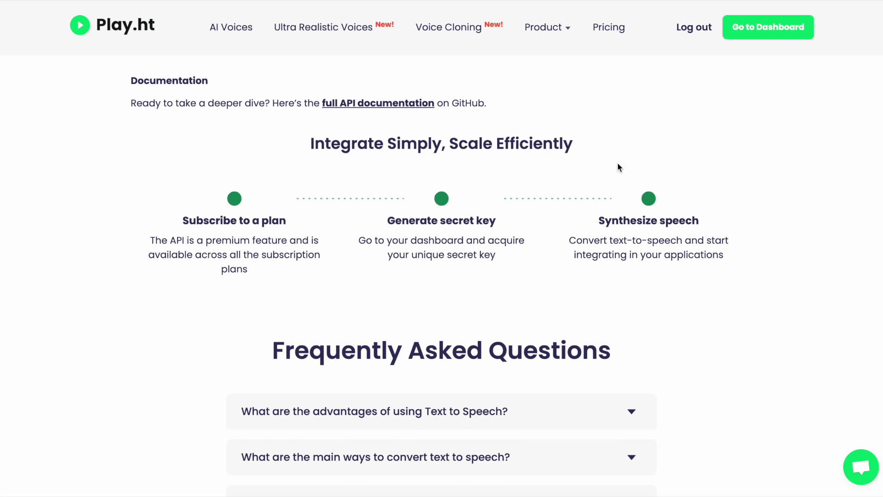